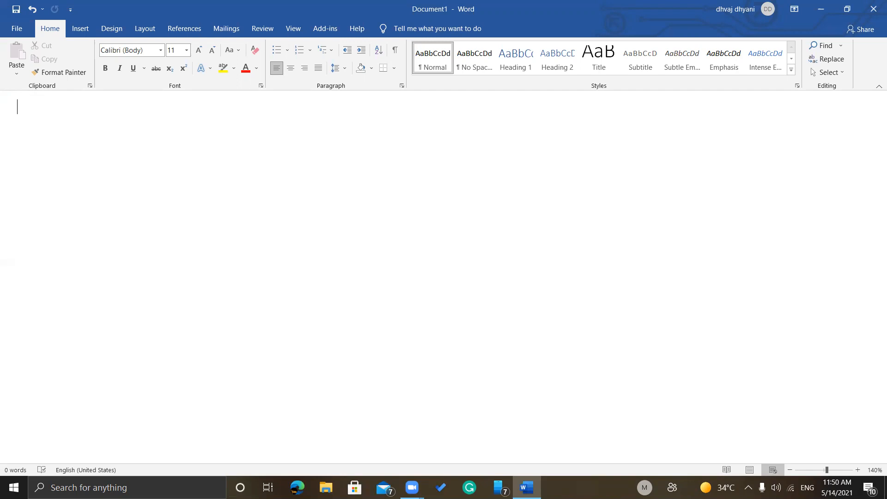
Insert a table with three columns and three rows at the start of the blank document.
{"action": "key", "text": "alt+n"}
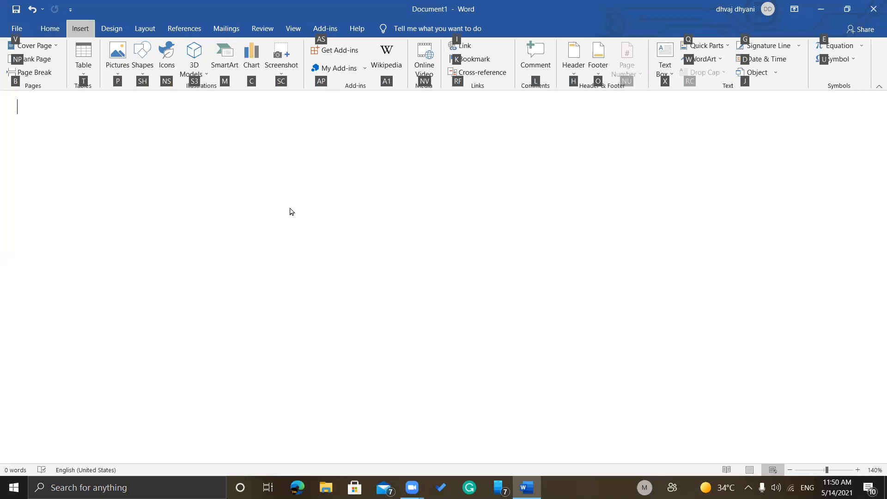
{"action": "key", "text": "Tab"}
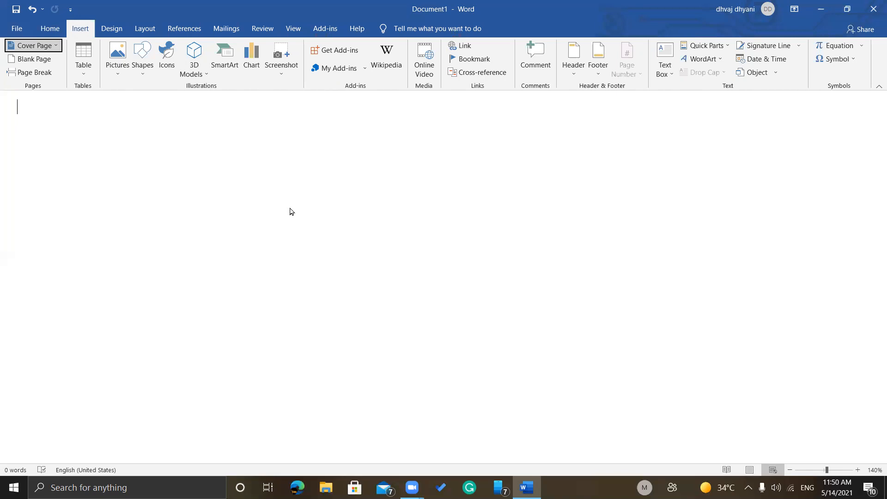
{"action": "key", "text": "Down"}
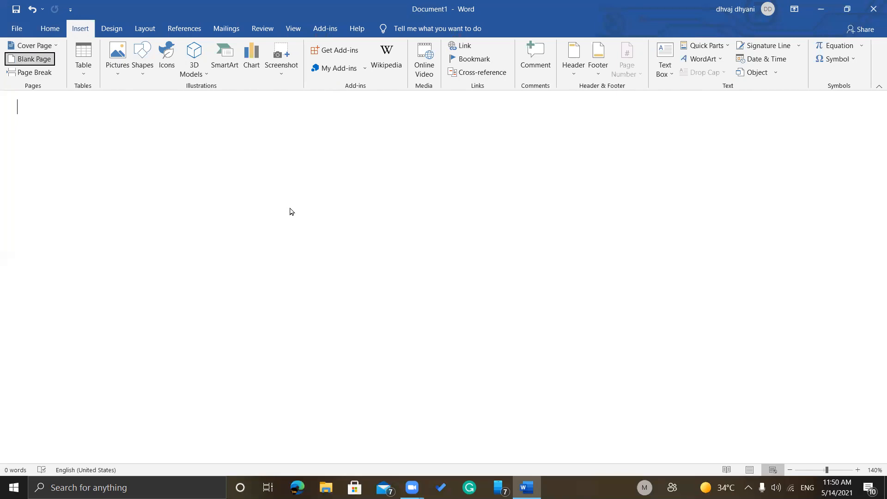
{"action": "key", "text": "Down"}
{"action": "key", "text": "Right"}
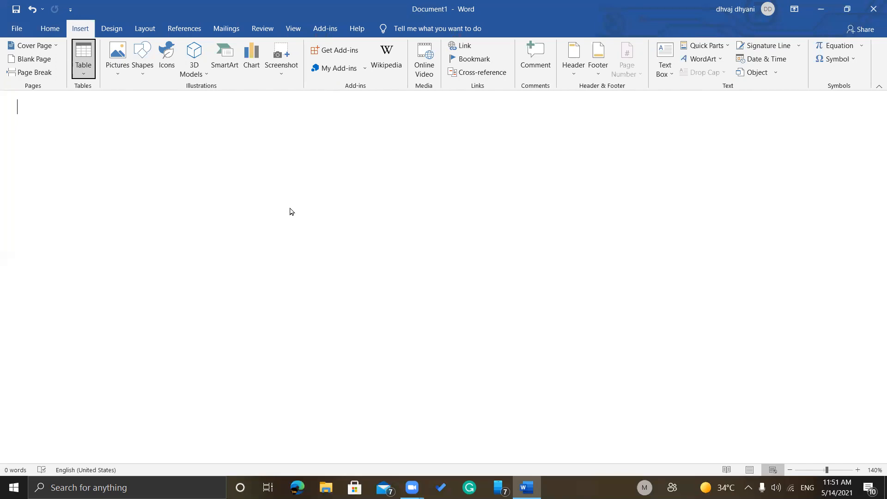
{"action": "key", "text": "Return"}
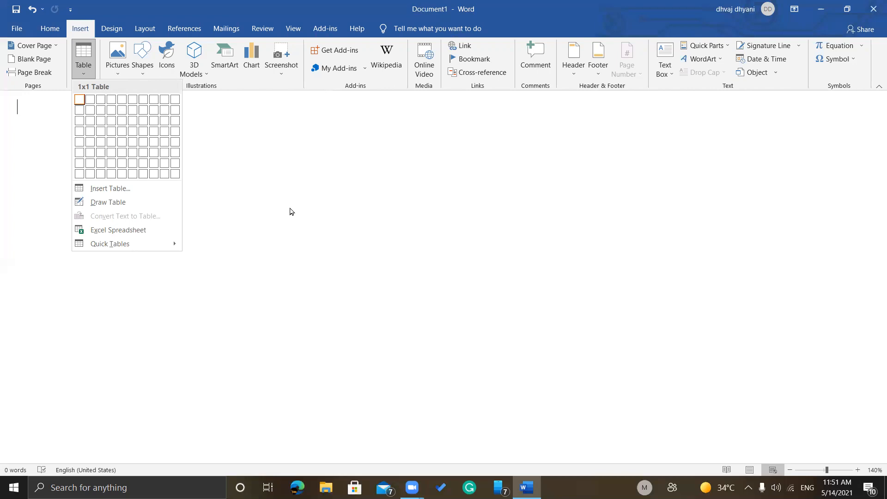
{"action": "key", "text": "Down"}
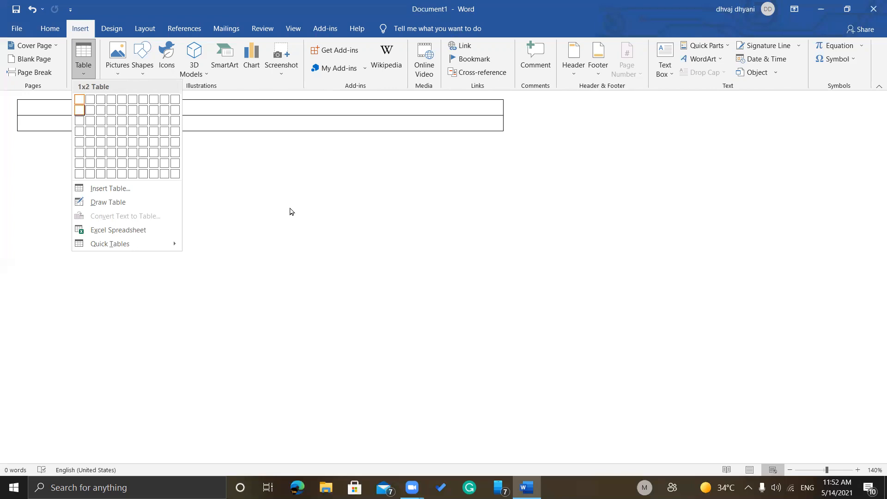
{"action": "key", "text": "Down"}
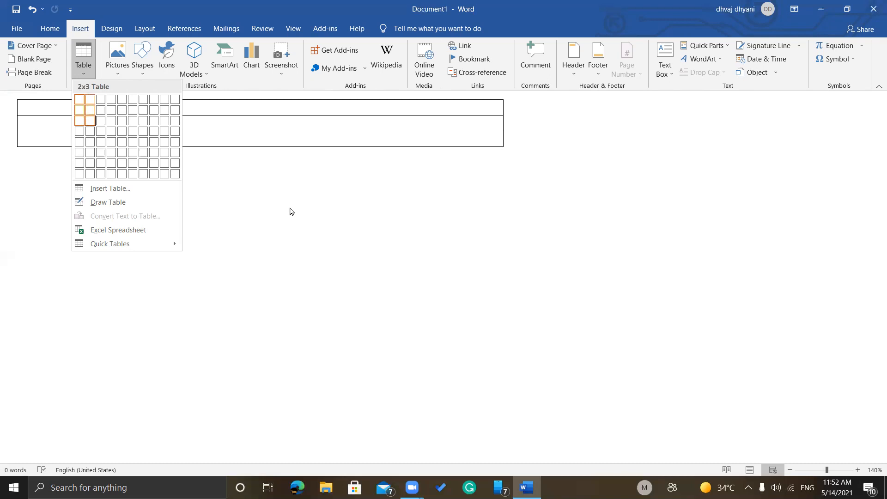
{"action": "key", "text": "Right"}
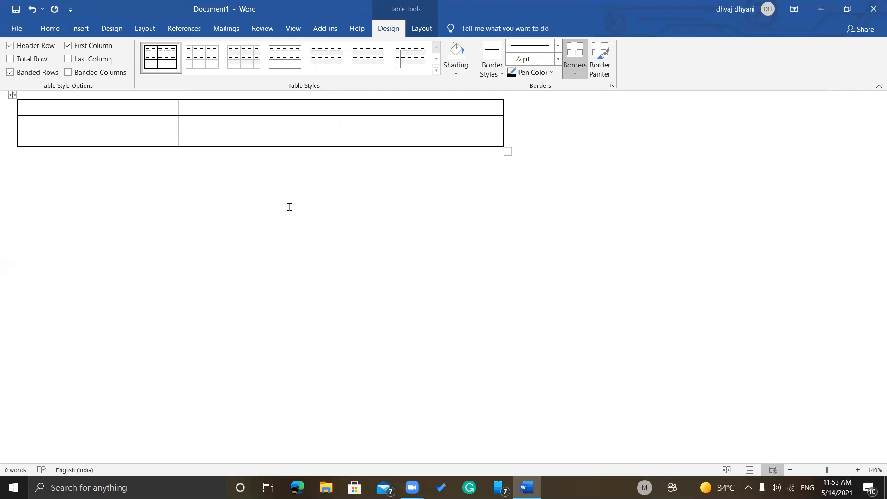
Add the text "My table" on the line directly below the table.
{"action": "key", "text": "Down"}
{"action": "key", "text": "Tab"}
{"action": "key", "text": "Tab"}
{"action": "key", "text": "Down"}
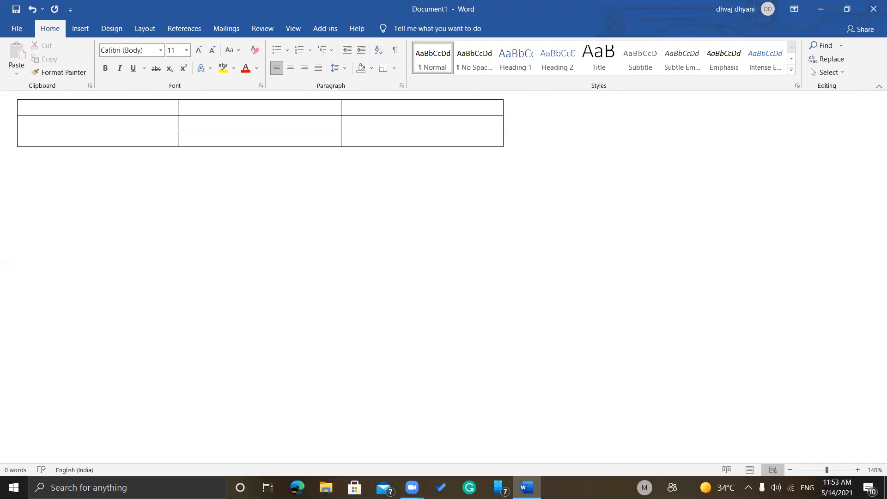
{"action": "type", "text": "my tabk"}
{"action": "key", "text": "BackSpace"}
{"action": "type", "text": "le"}
Fill the table's first row with the column headings "name", "std" and "mark".
{"action": "key", "text": "Up"}
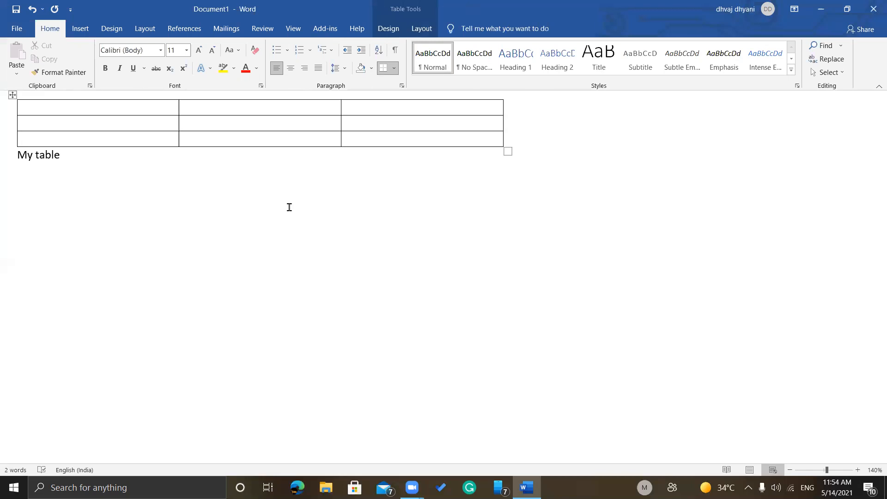
{"action": "key", "text": "Up"}
{"action": "type", "text": "na"}
{"action": "type", "text": "me"}
{"action": "type", "text": "s"}
{"action": "type", "text": "t"}
{"action": "type", "text": "d"}
{"action": "type", "text": "m"}
{"action": "type", "text": "a"}
{"action": "type", "text": "e"}
{"action": "key", "text": "BackSpace"}
{"action": "type", "text": "rk"}
Fill the table's second row with the student's first name, 10 under std and 81 under mark.
{"action": "type", "text": "dh"}
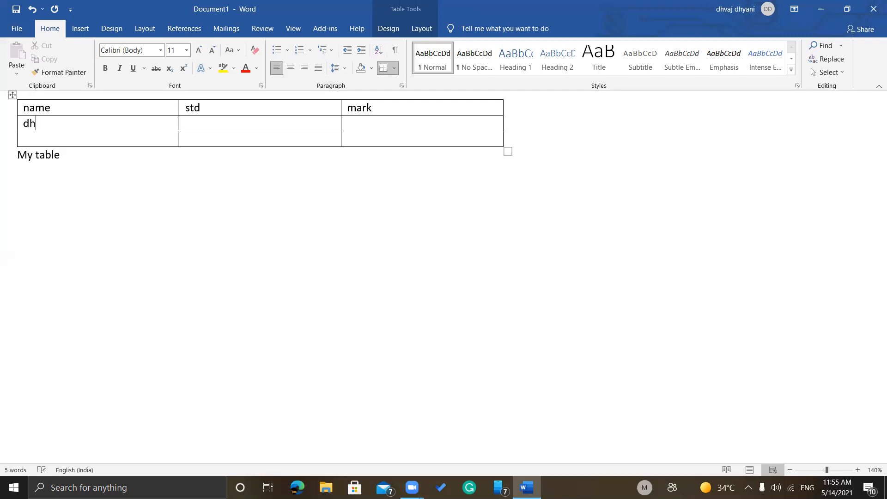
{"action": "type", "text": "vaj"}
{"action": "type", "text": "10"}
{"action": "key", "text": "Tab"}
{"action": "type", "text": "81"}
{"action": "key", "text": "alt+Tab"}
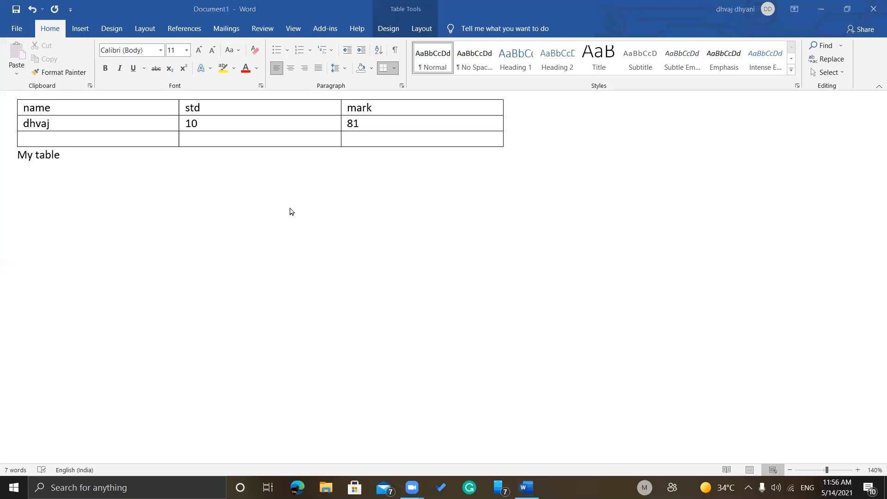